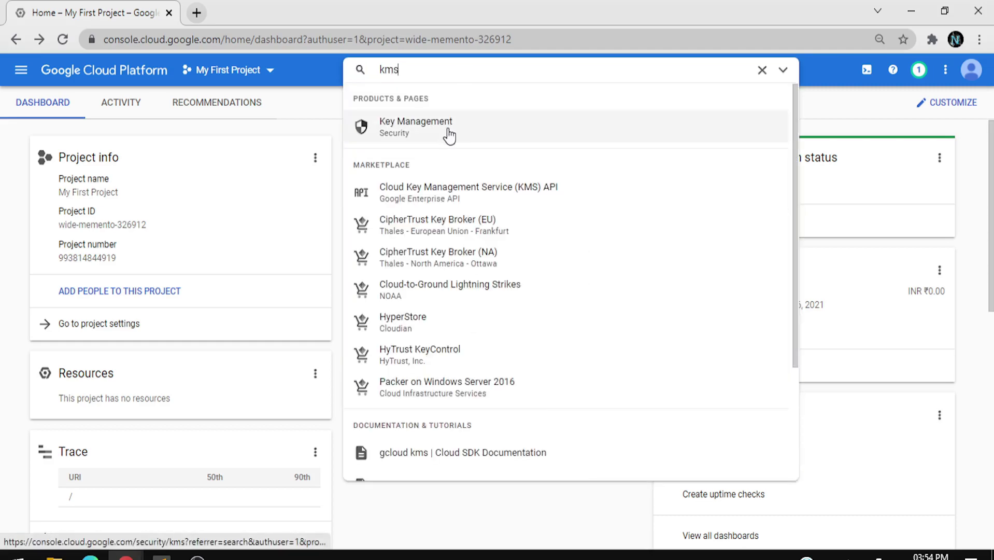
Go to Key Management and enter key-ring as the name of a new key ring.
click(449, 134)
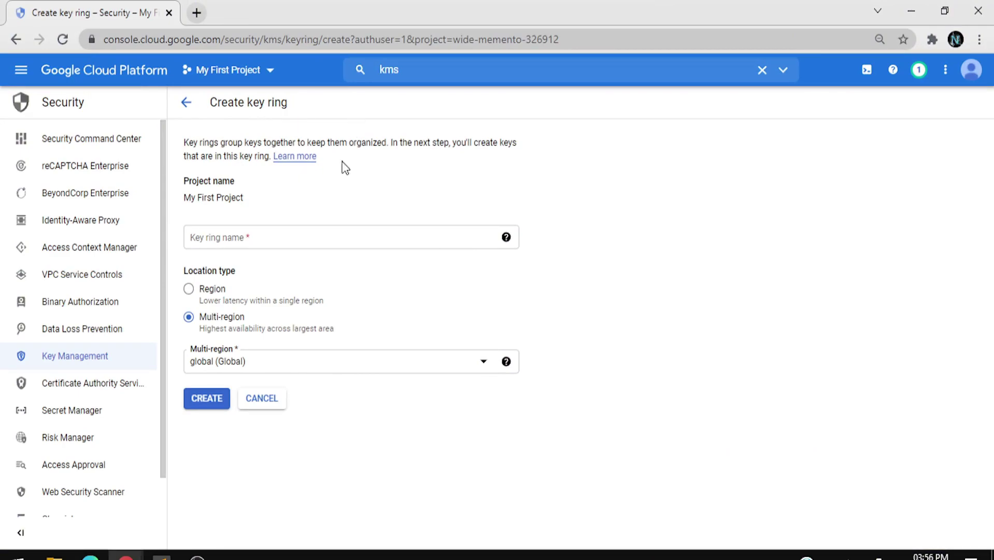
click(325, 242)
text(key-r)
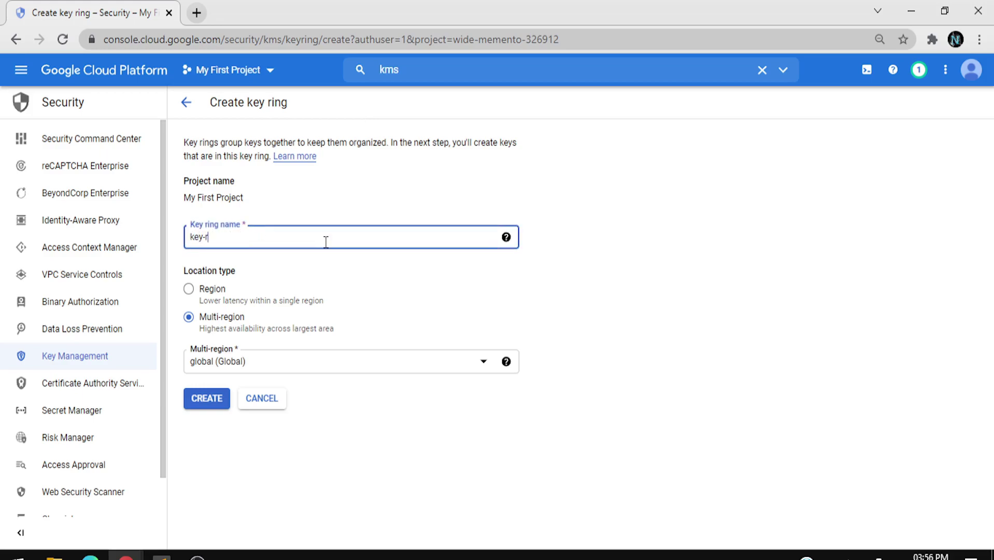
text(ing)
Choose global (Global) as the key ring's multi-region location and create the key ring.
click(237, 361)
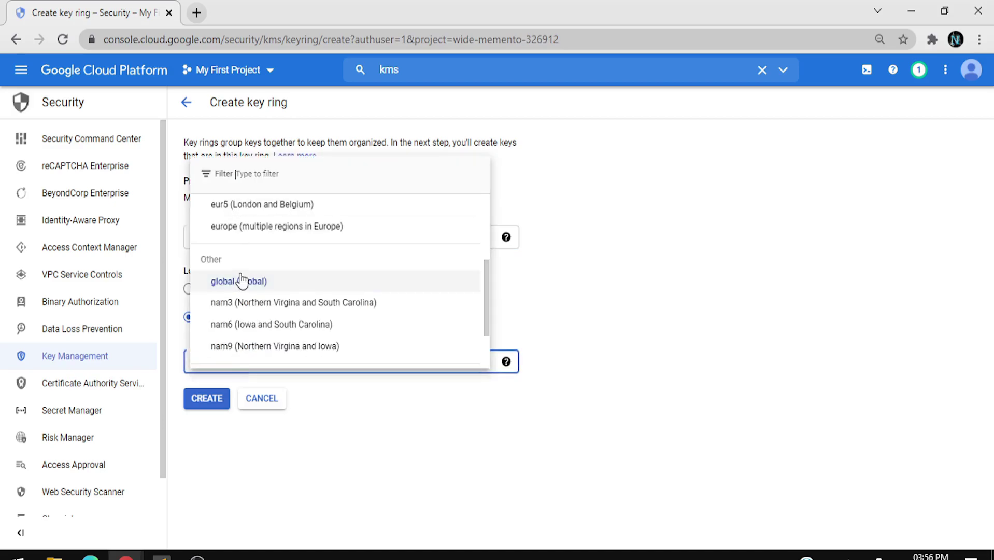
scroll(241, 280, up, 1)
scroll(241, 281, up, 1)
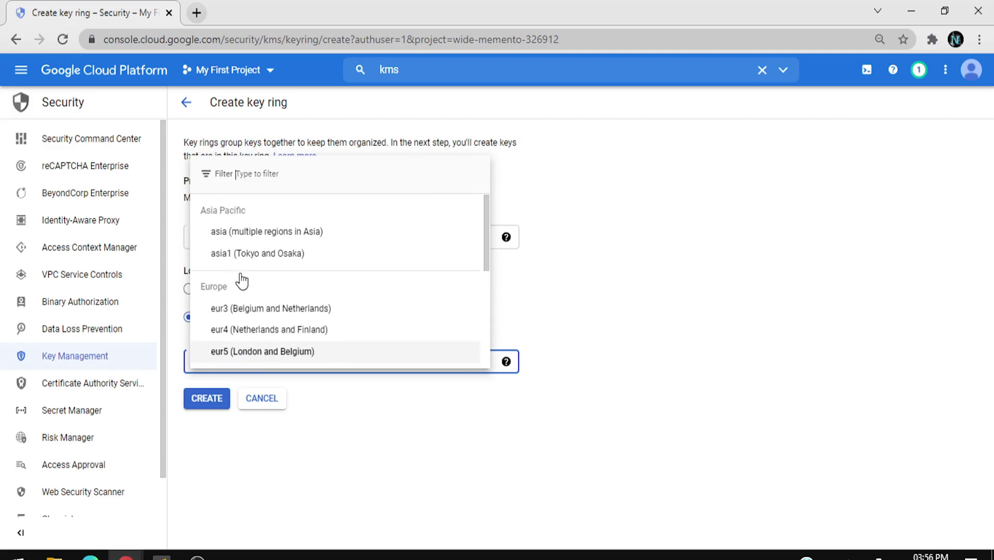
scroll(241, 280, down, 1)
scroll(241, 280, down, 1)
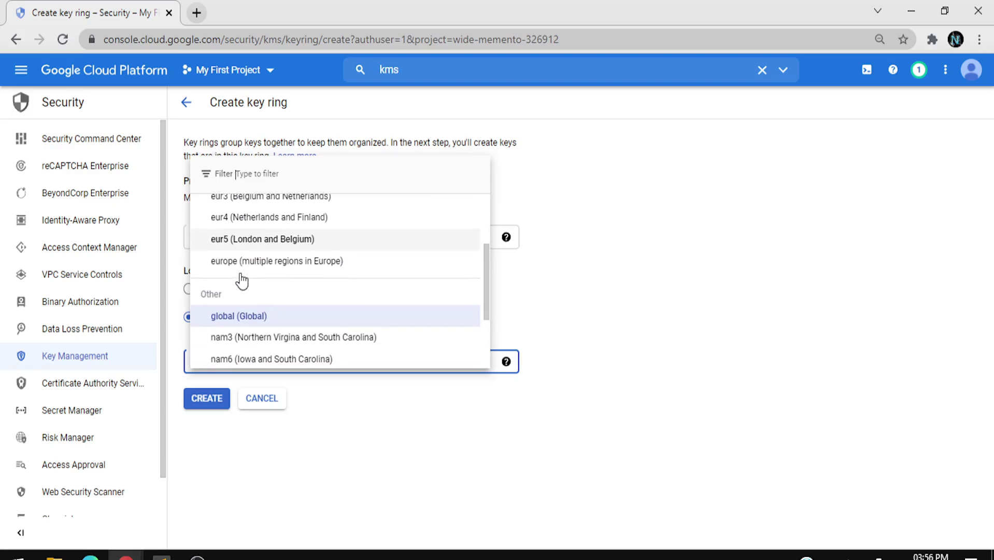
click(239, 312)
click(240, 421)
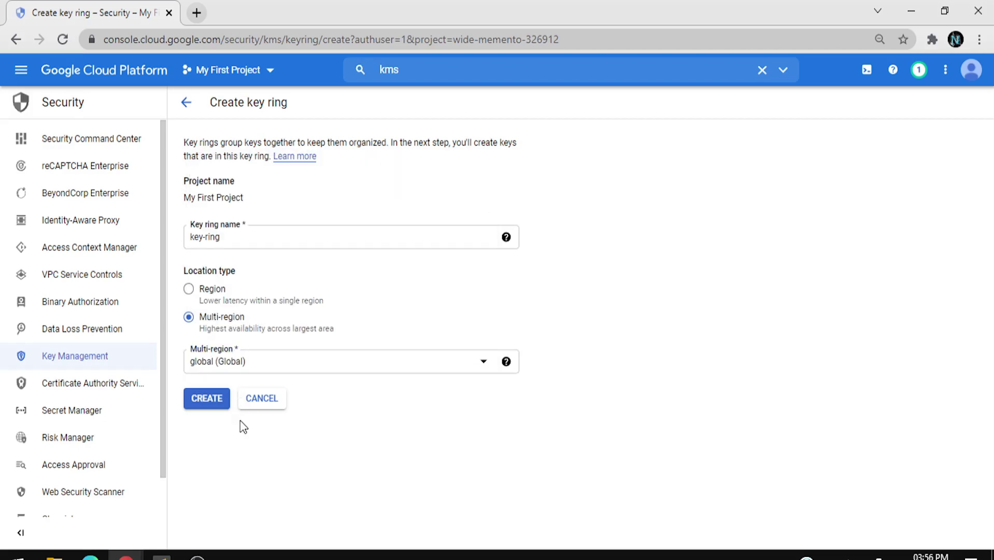
click(207, 398)
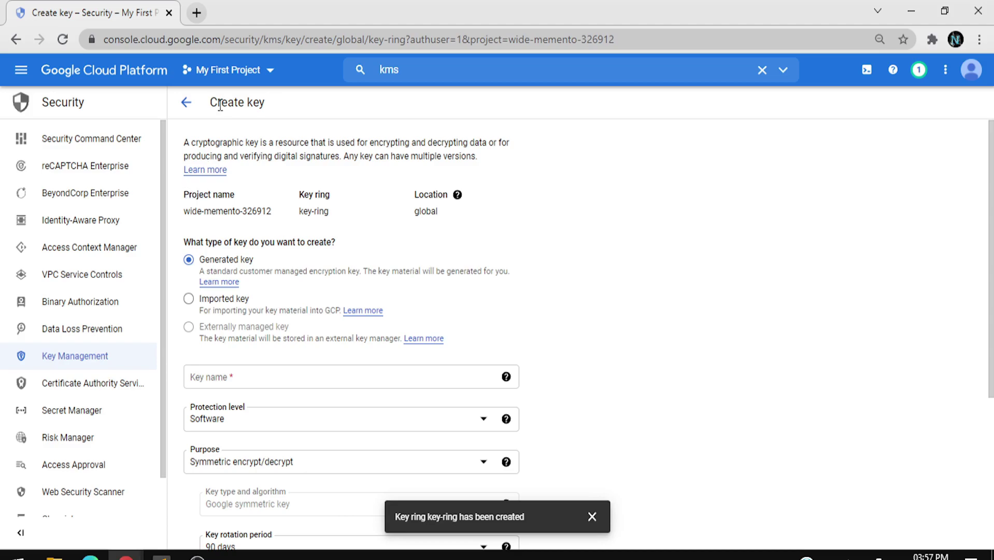
drag(185, 194, 281, 206)
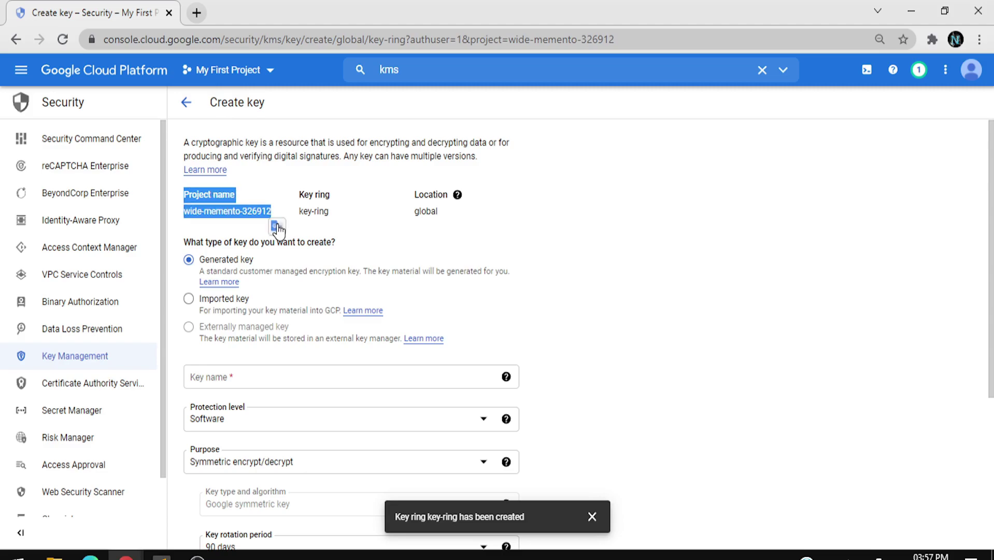
click(275, 196)
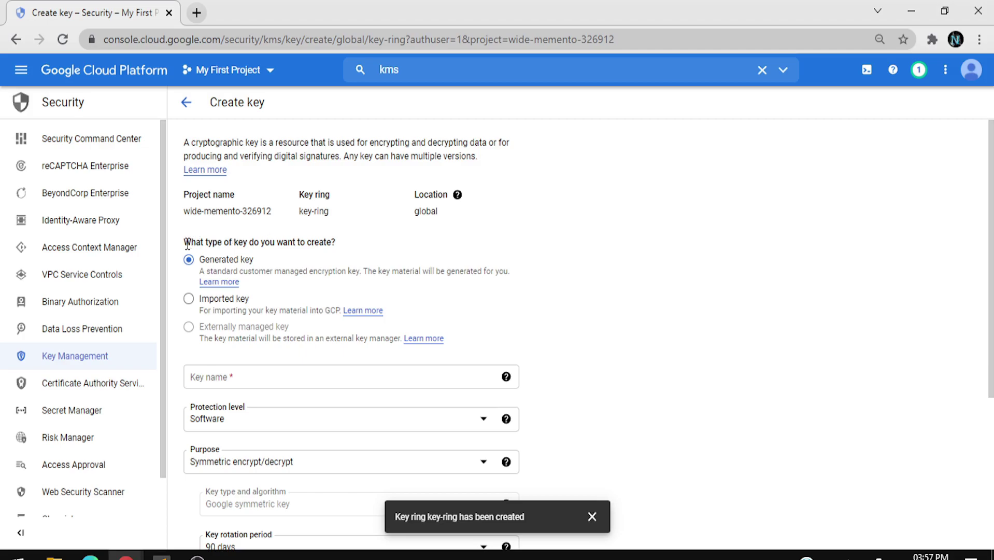
drag(184, 243, 323, 242)
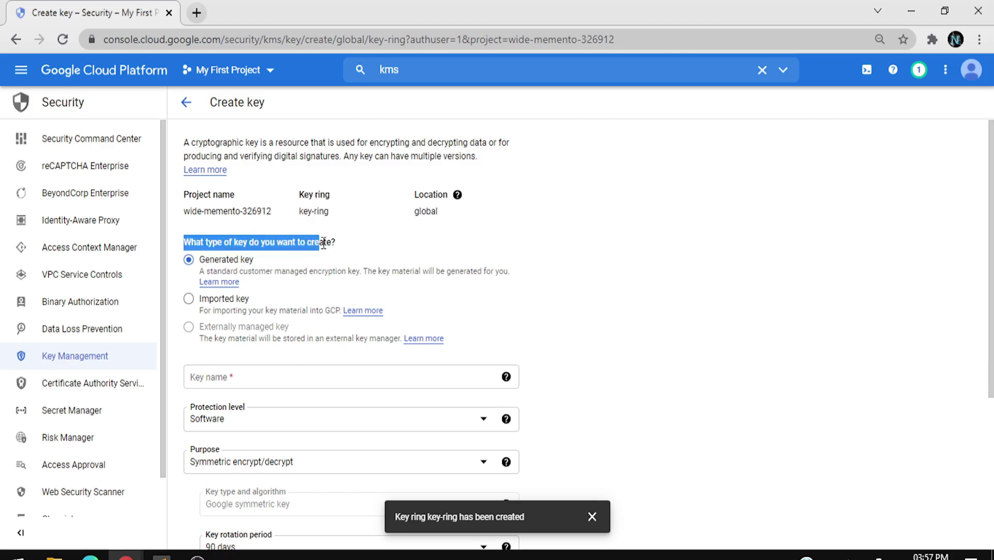
click(354, 249)
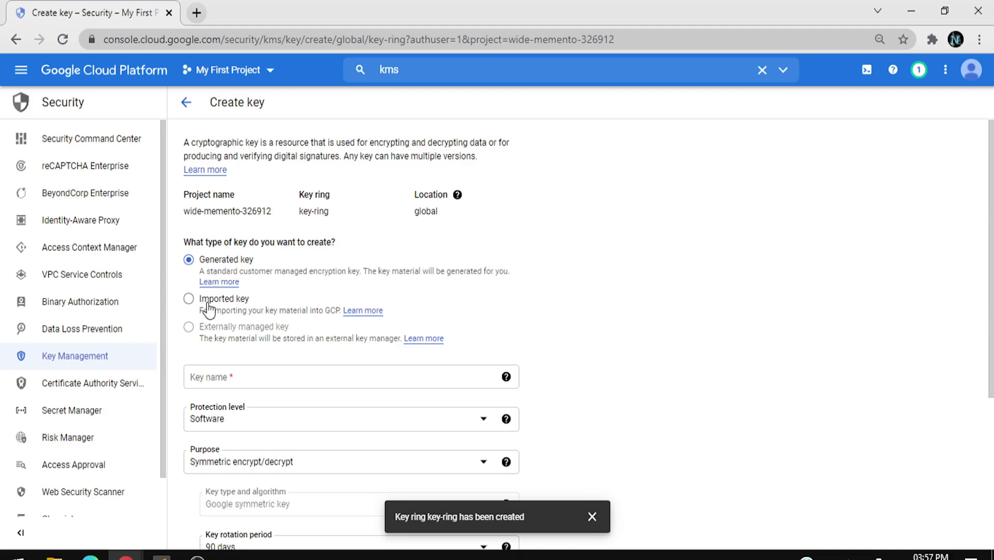
mouse_move(202, 332)
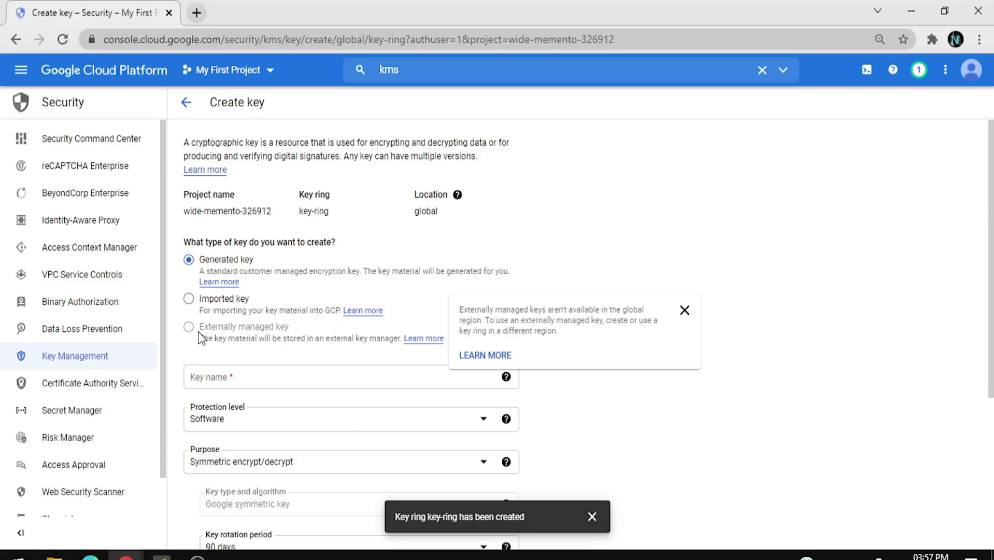
Name the generated key demo-key, with protection level Software and purpose Symmetric encrypt/decrypt.
click(216, 384)
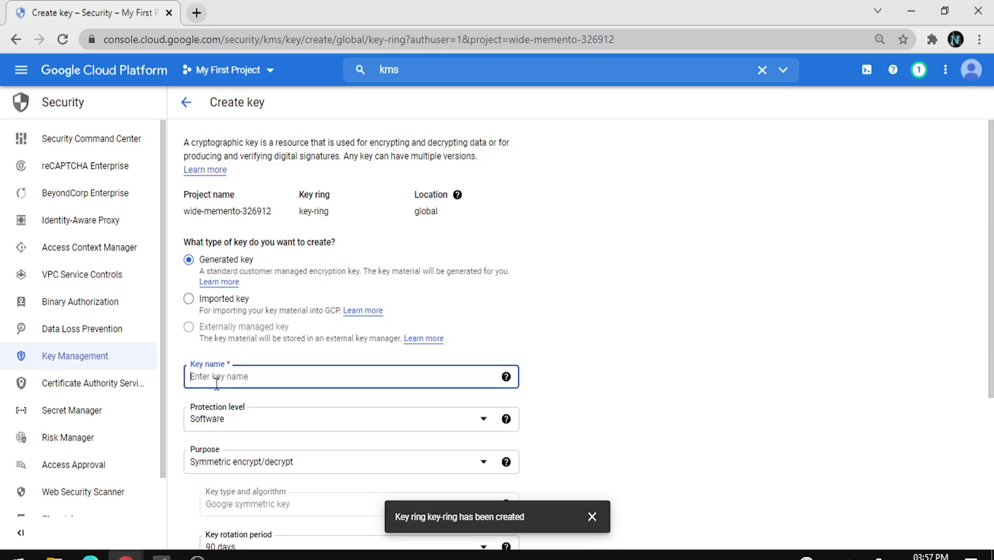
text(demo-key)
scroll(222, 425, down, 3)
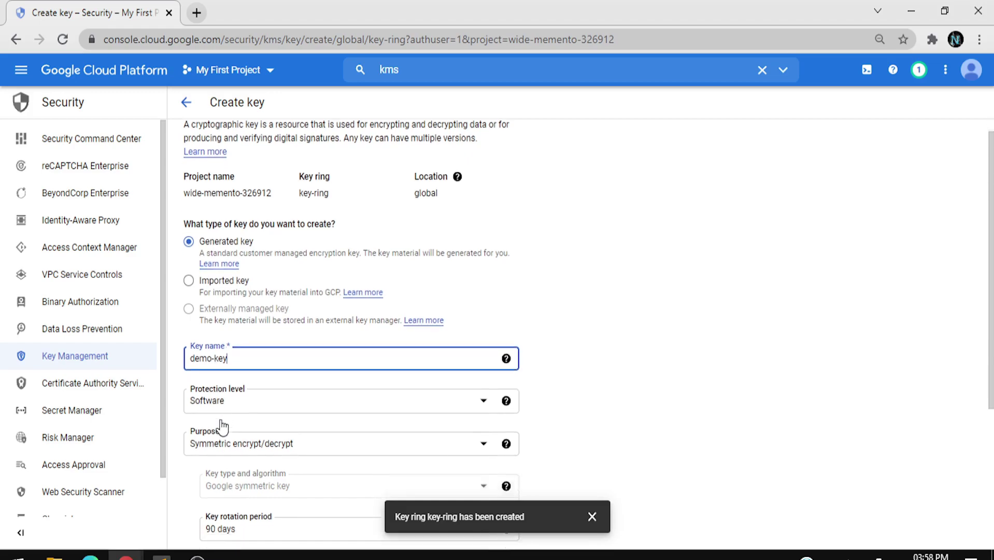
click(236, 264)
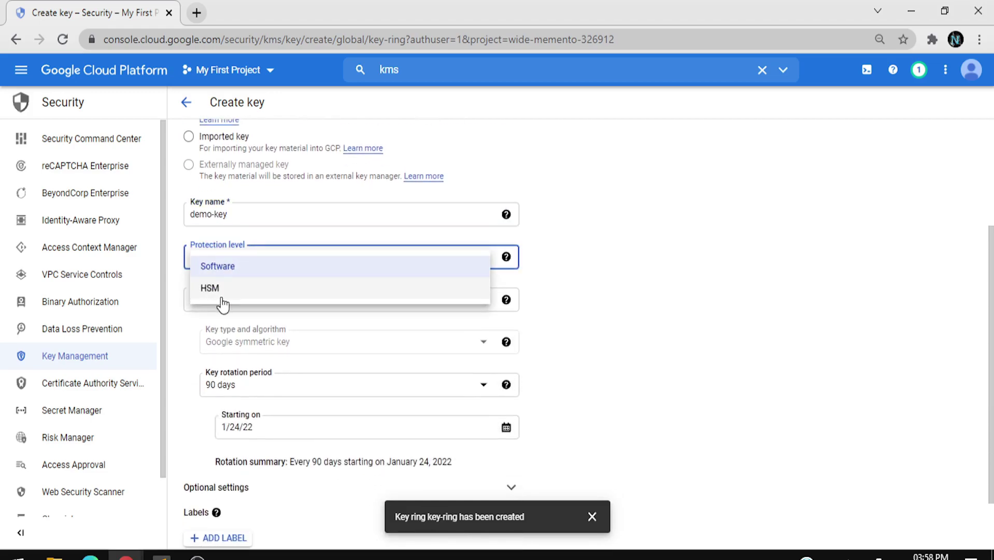
click(237, 267)
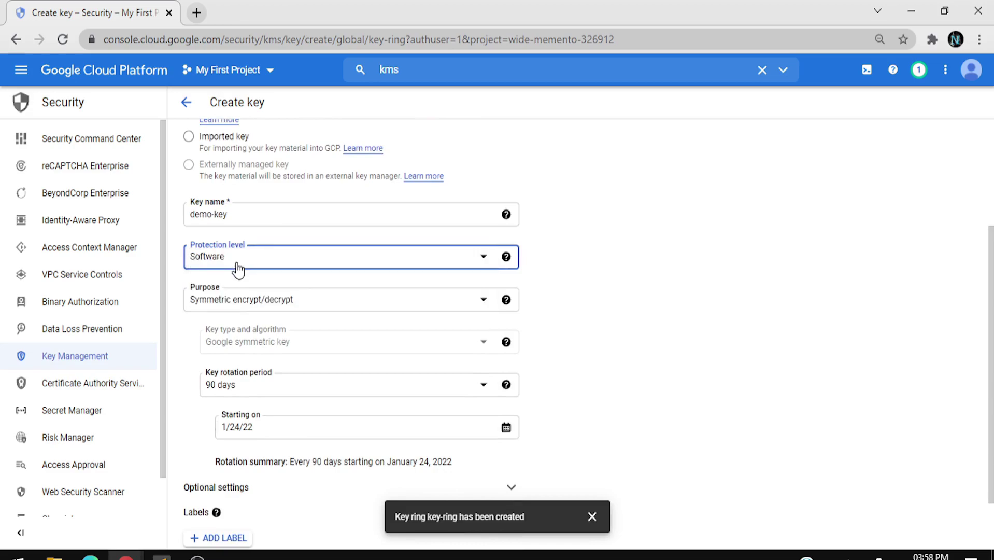
click(238, 312)
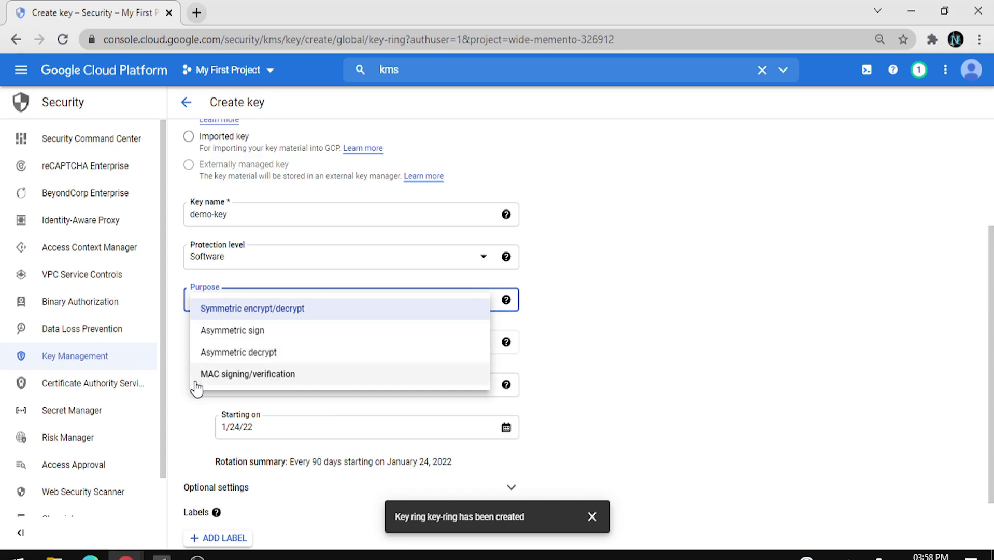
click(215, 315)
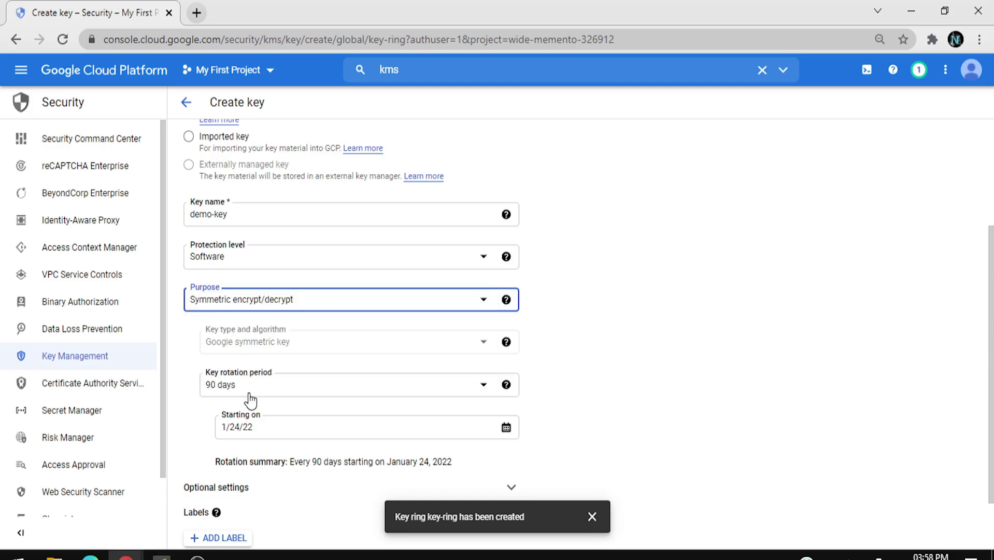
Set the key rotation period to 30 days and create the key.
scroll(250, 400, down, 1)
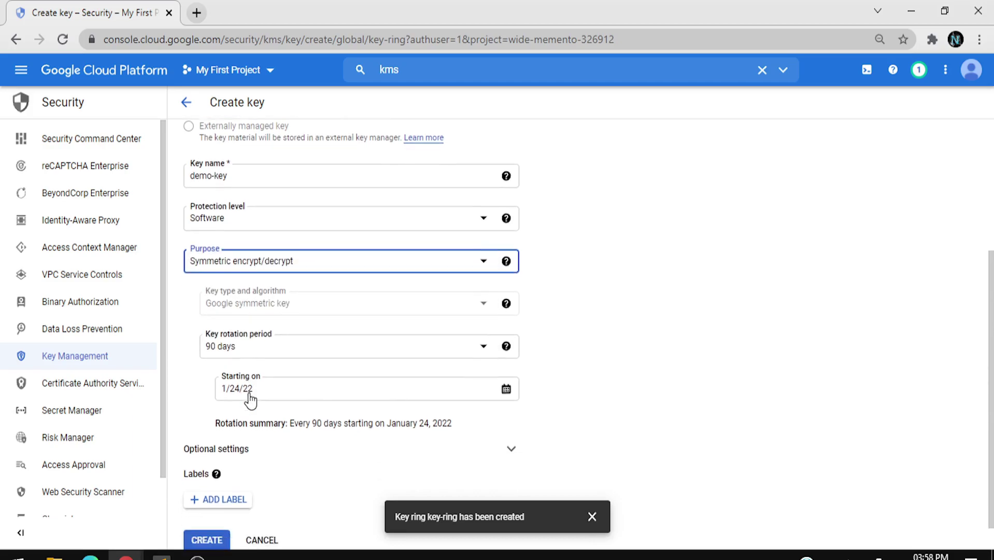
click(256, 325)
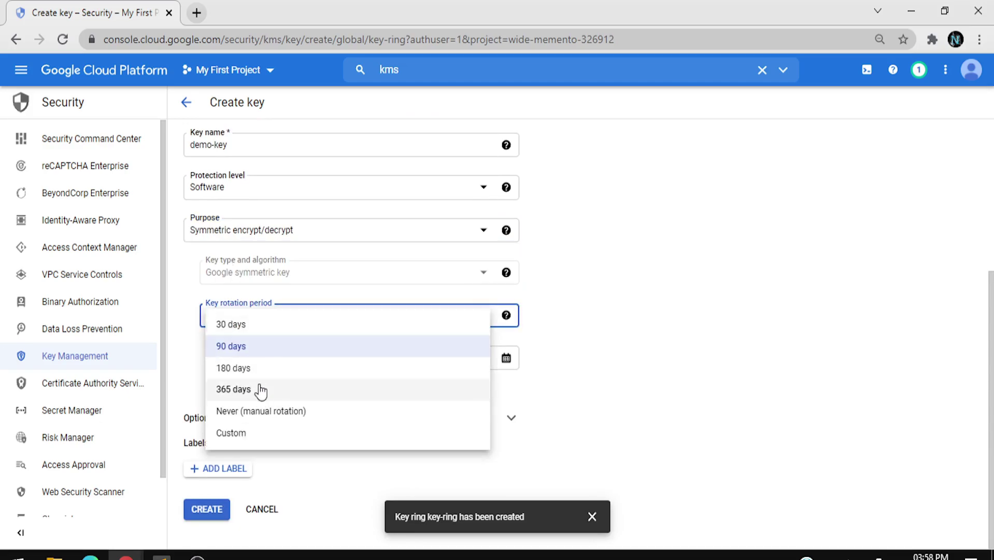
click(257, 352)
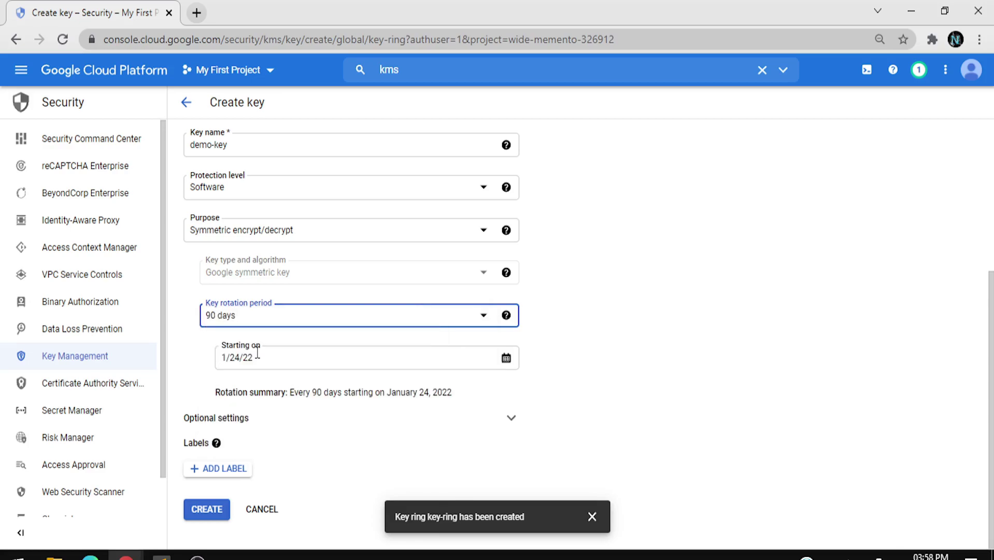
click(268, 318)
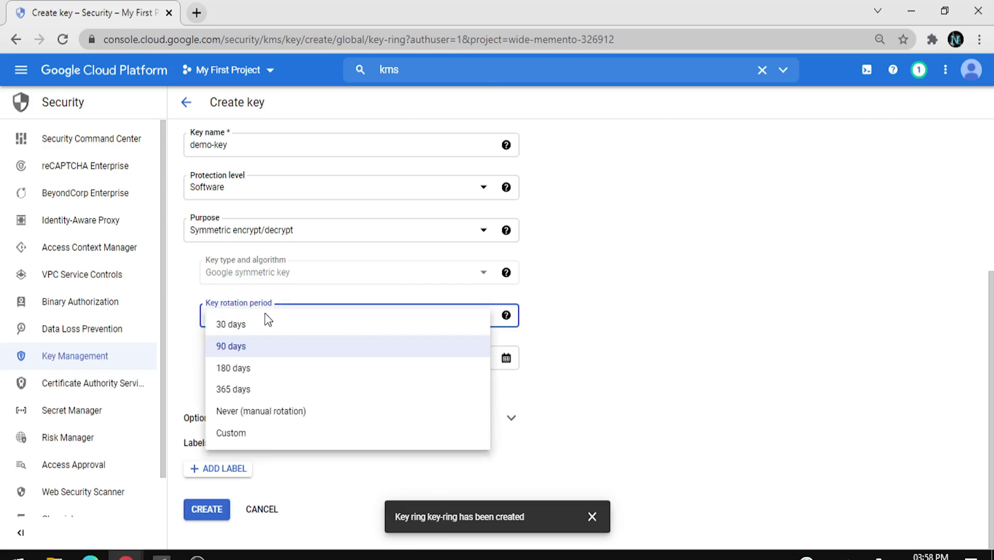
click(267, 334)
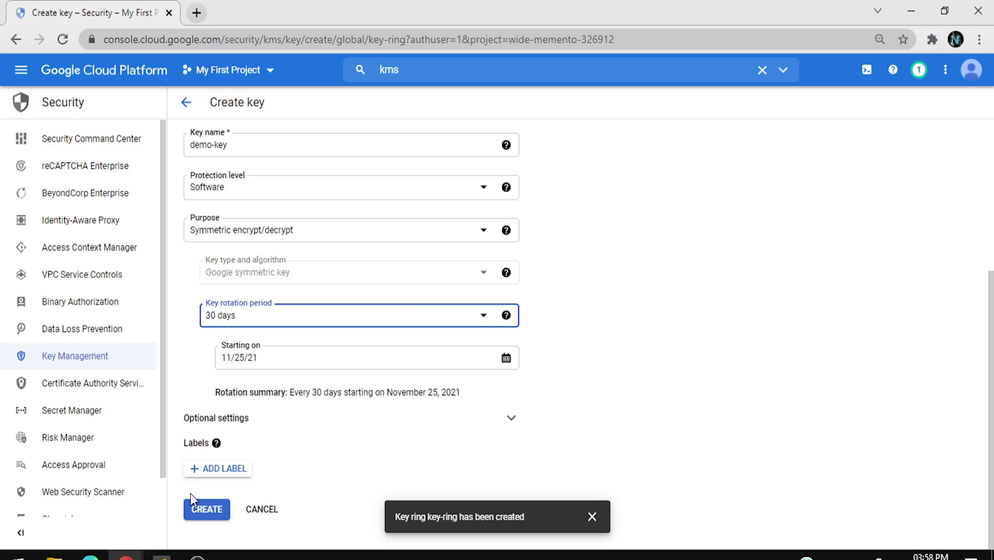
click(214, 510)
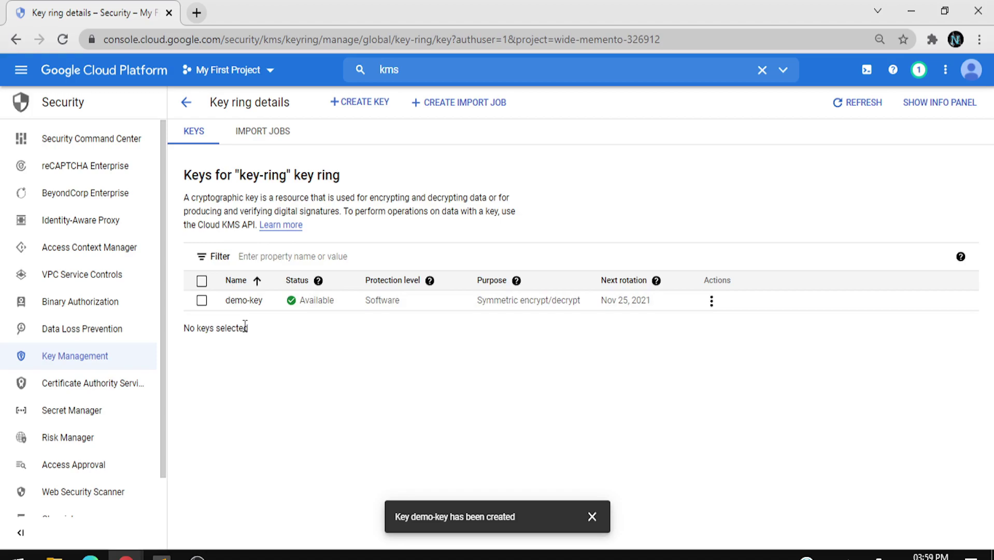
Go to the Compute Engine VM instances and start creating a new instance.
click(18, 72)
mouse_move(81, 339)
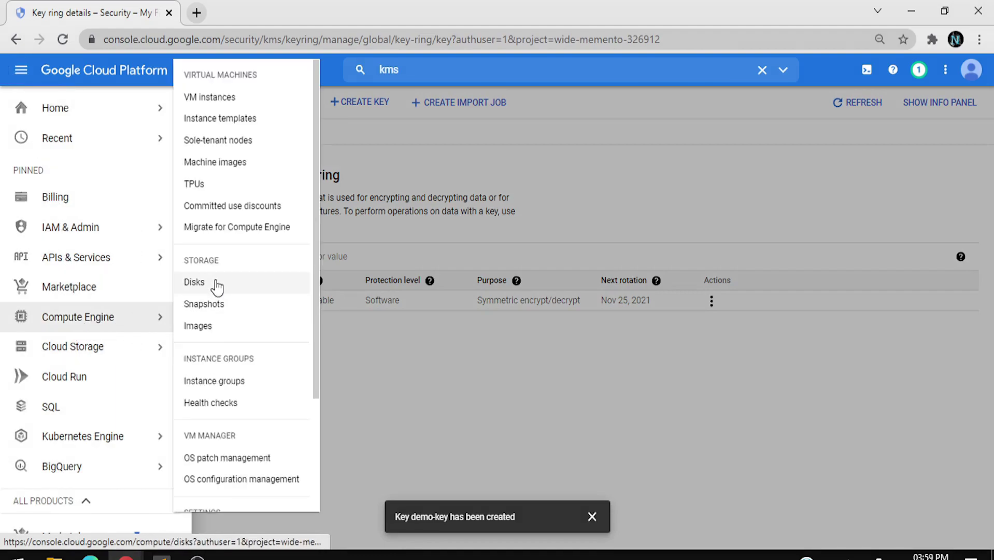
click(215, 98)
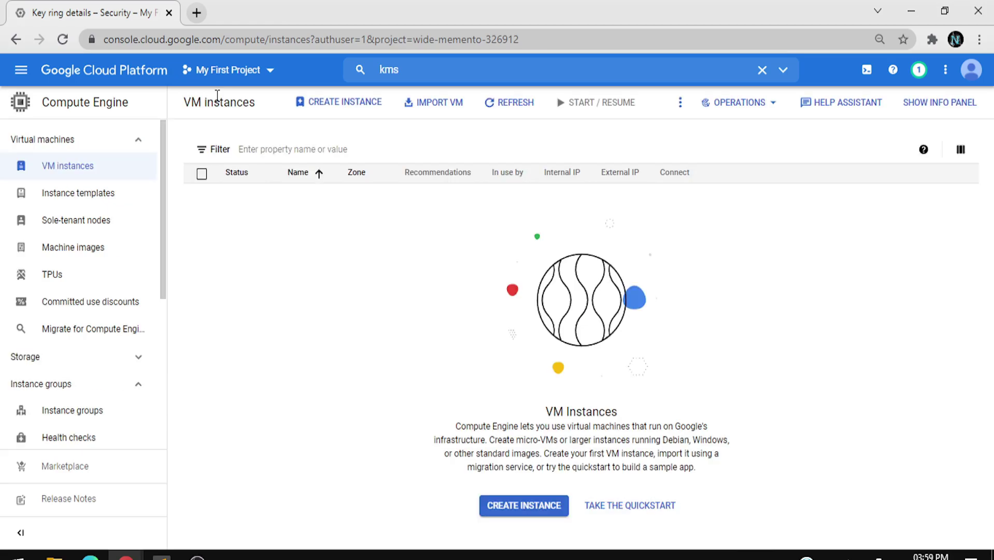
click(308, 107)
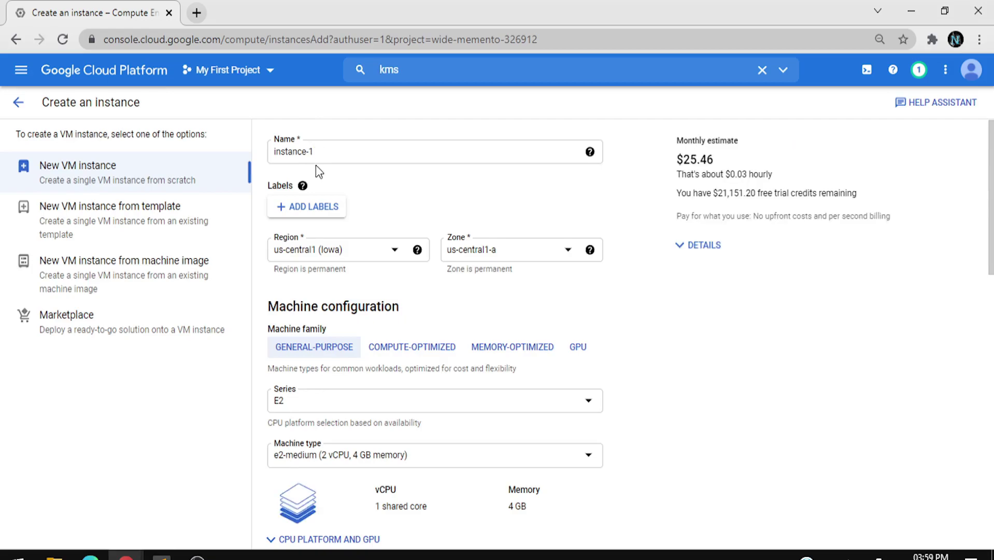
Expand the instance's advanced options and start adding a new additional disk.
scroll(319, 171, down, 1)
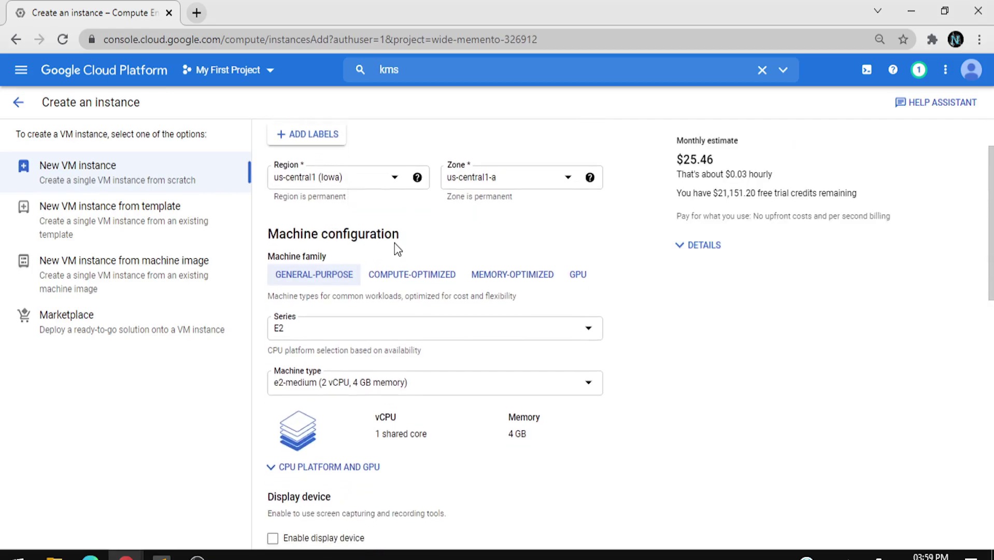
scroll(398, 249, down, 2)
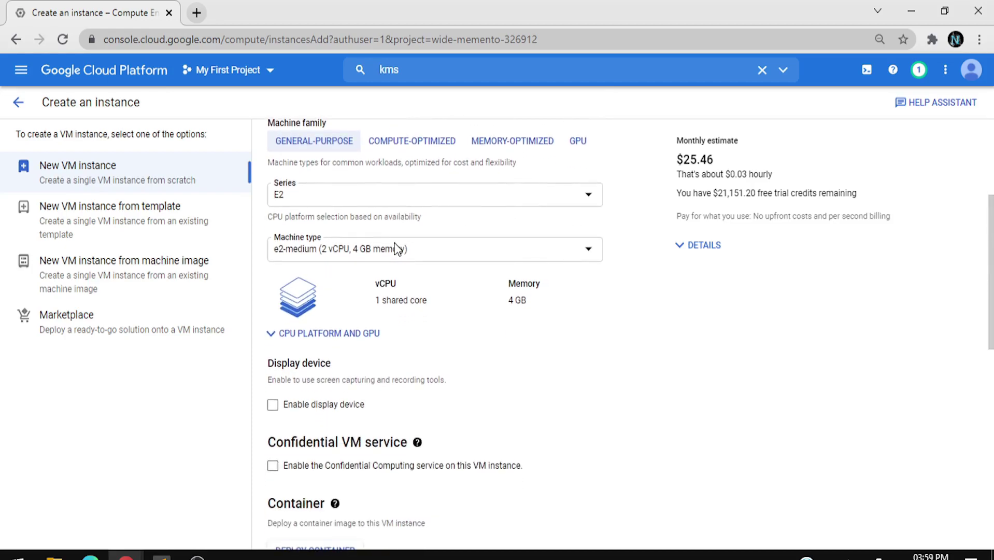
scroll(397, 249, down, 4)
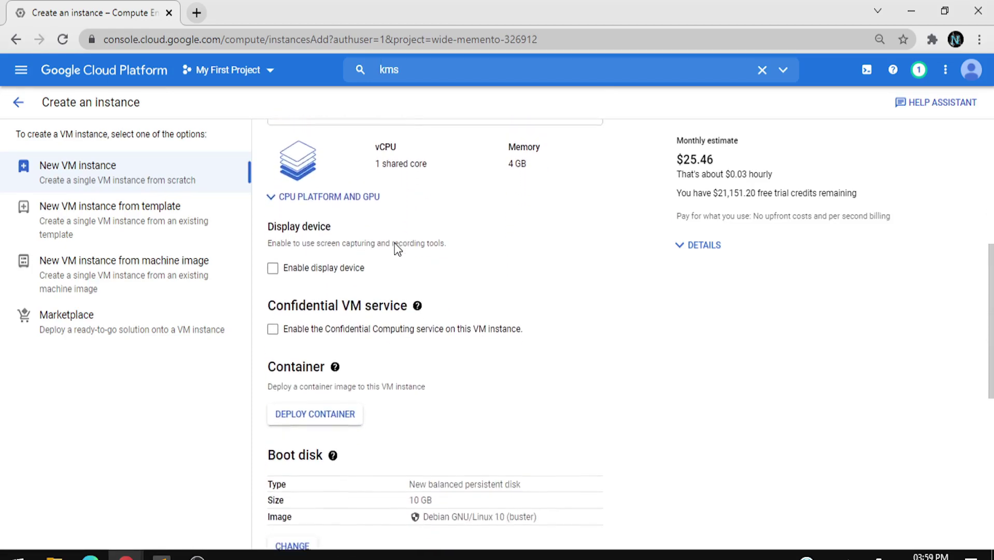
scroll(398, 249, down, 4)
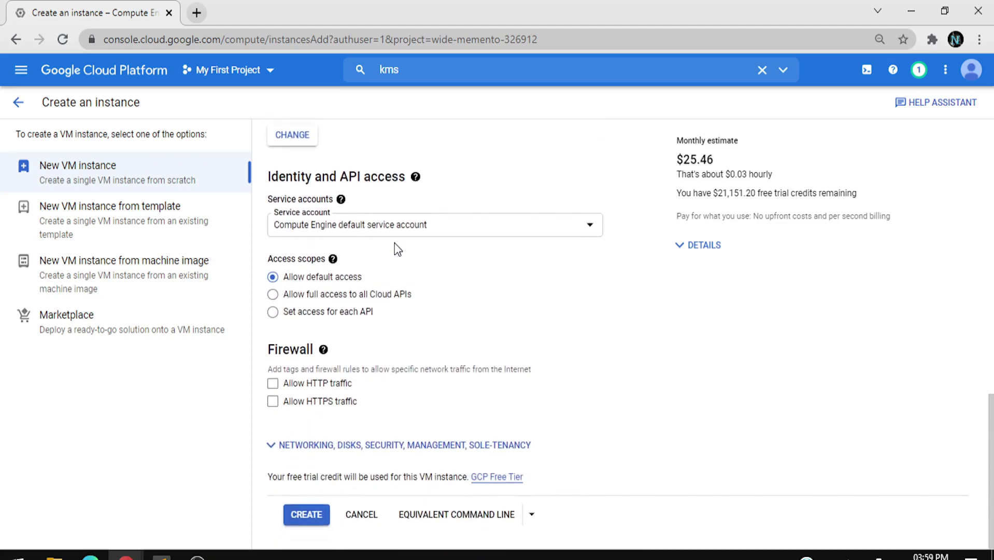
click(312, 446)
scroll(311, 450, up, 1)
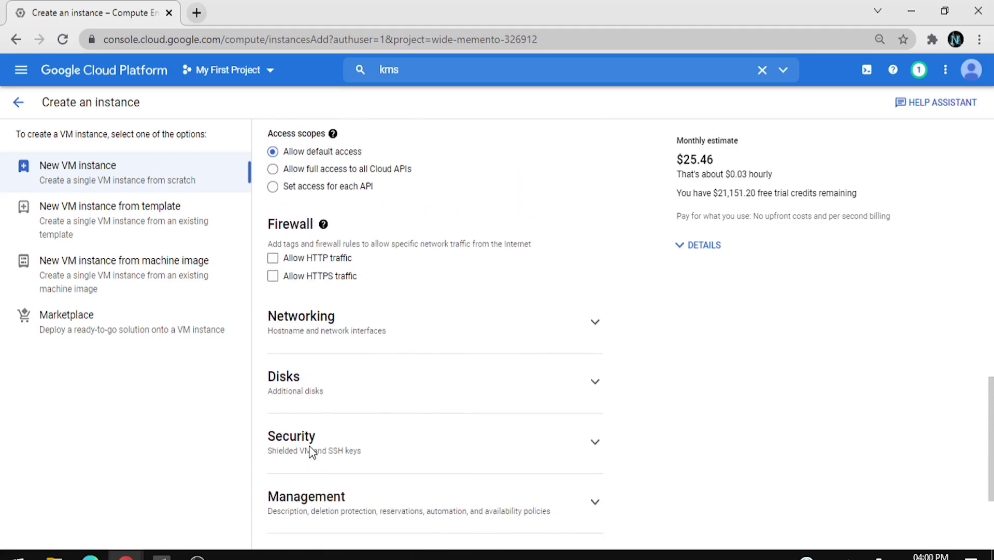
click(305, 383)
scroll(305, 384, down, 2)
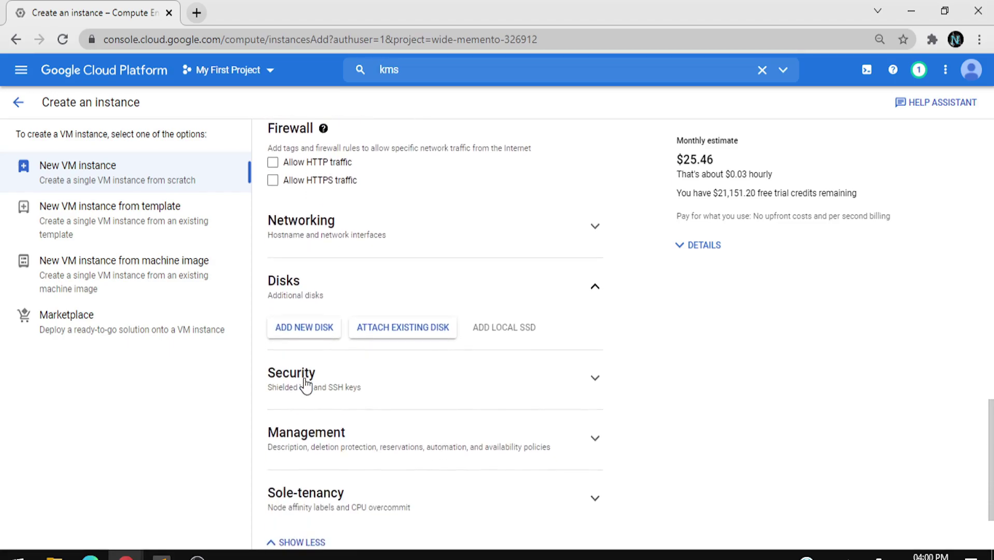
click(288, 326)
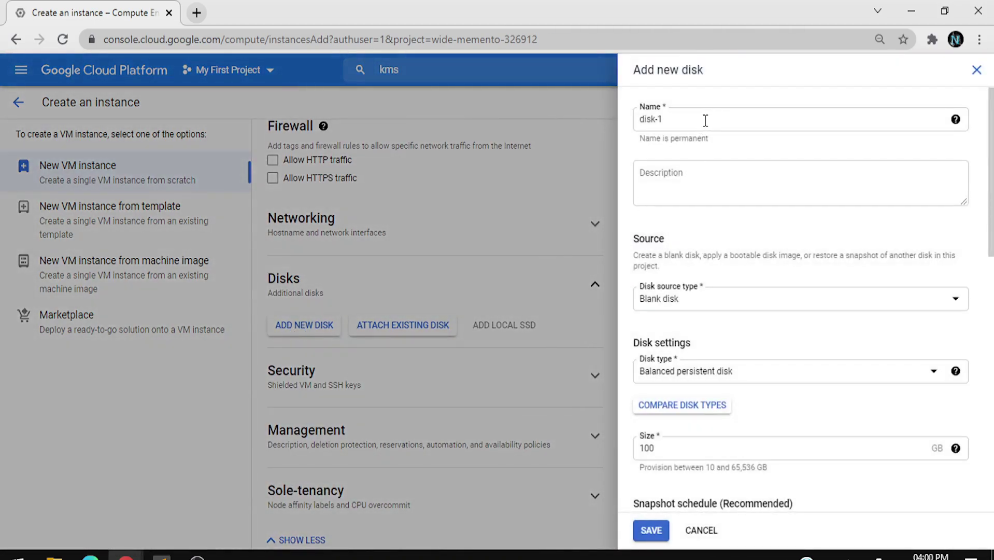
Set the new disk's encryption to Customer-managed encryption key (CMEK) and select demo-key from the global key-ring.
scroll(686, 248, down, 4)
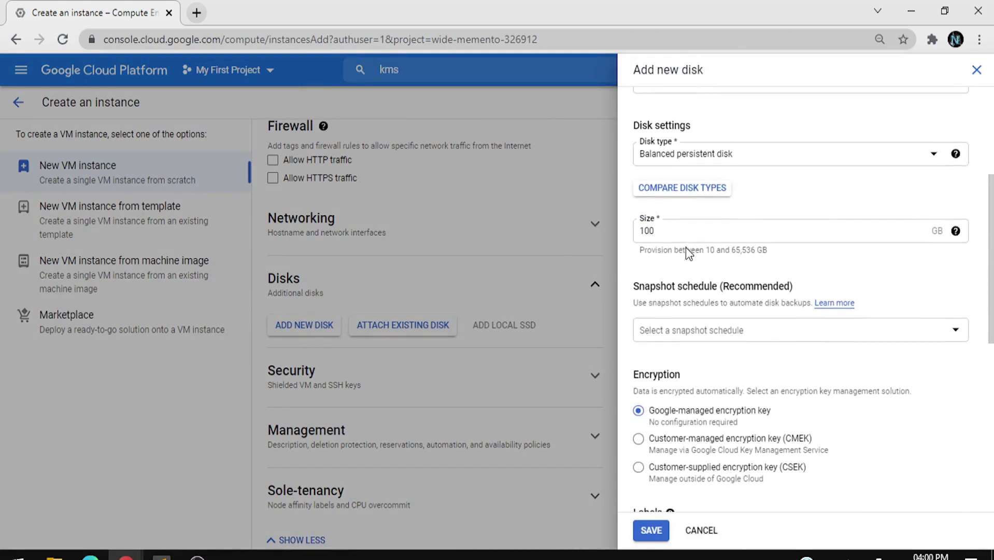
scroll(687, 252, down, 4)
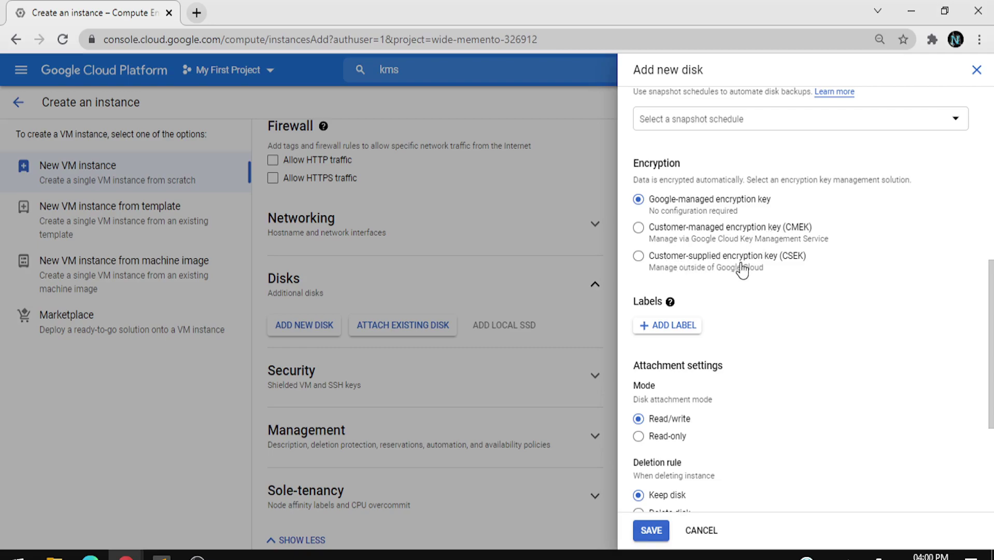
click(639, 231)
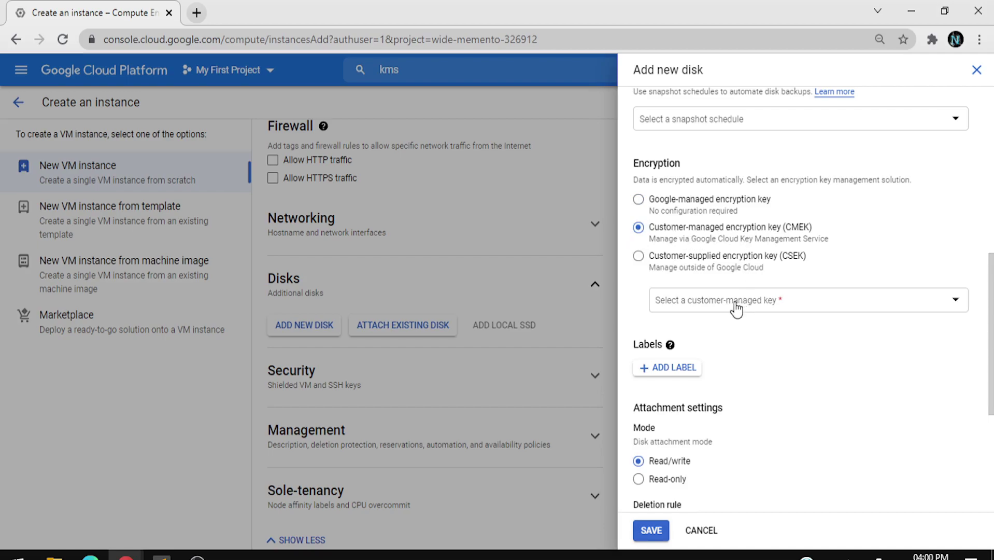
click(736, 302)
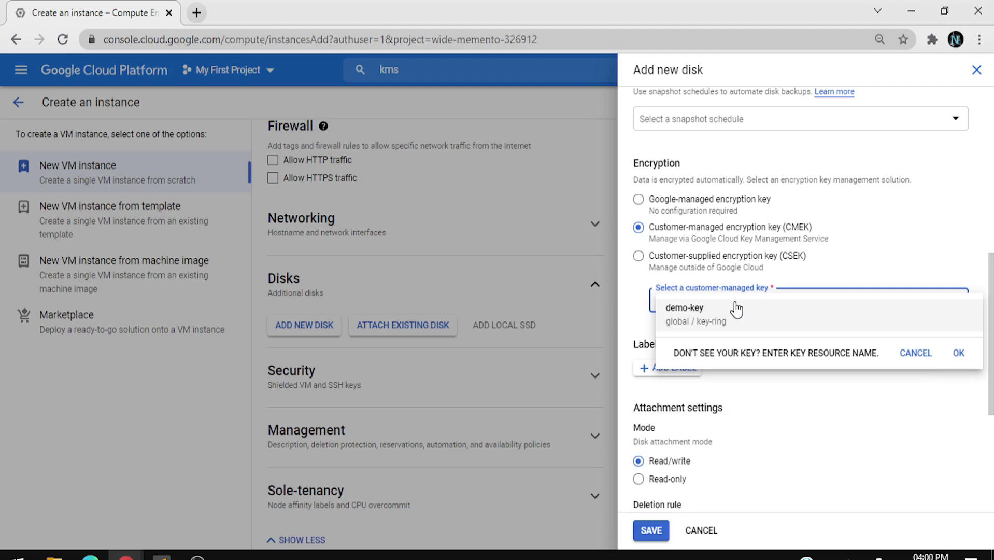
click(700, 325)
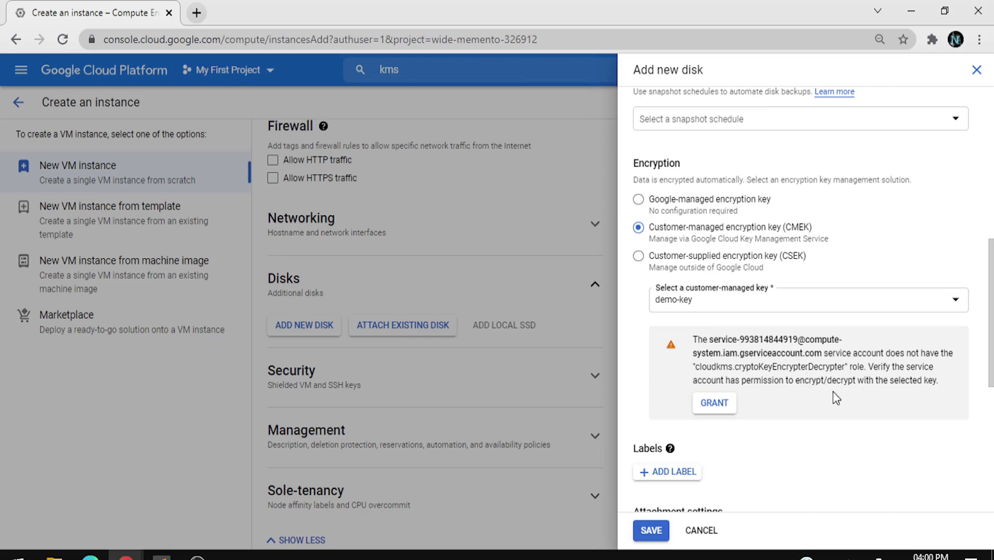
Grant the service account permission to encrypt and decrypt with the selected key, and save the new disk.
click(719, 415)
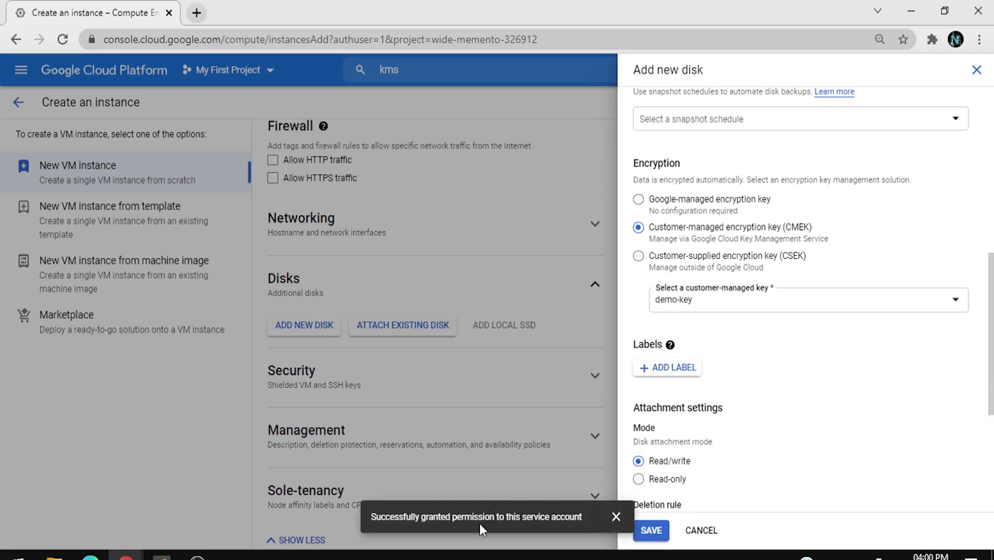
click(663, 531)
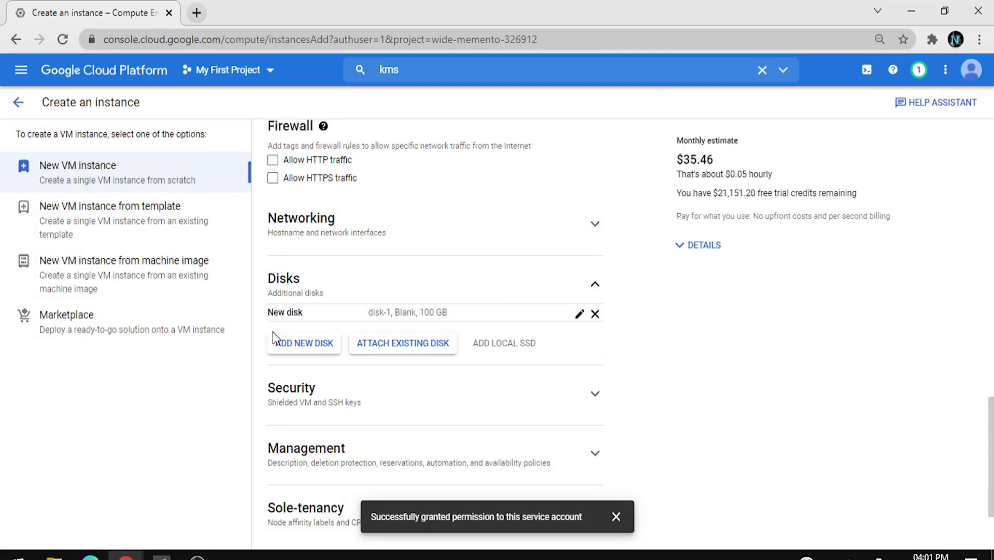
scroll(299, 308, down, 2)
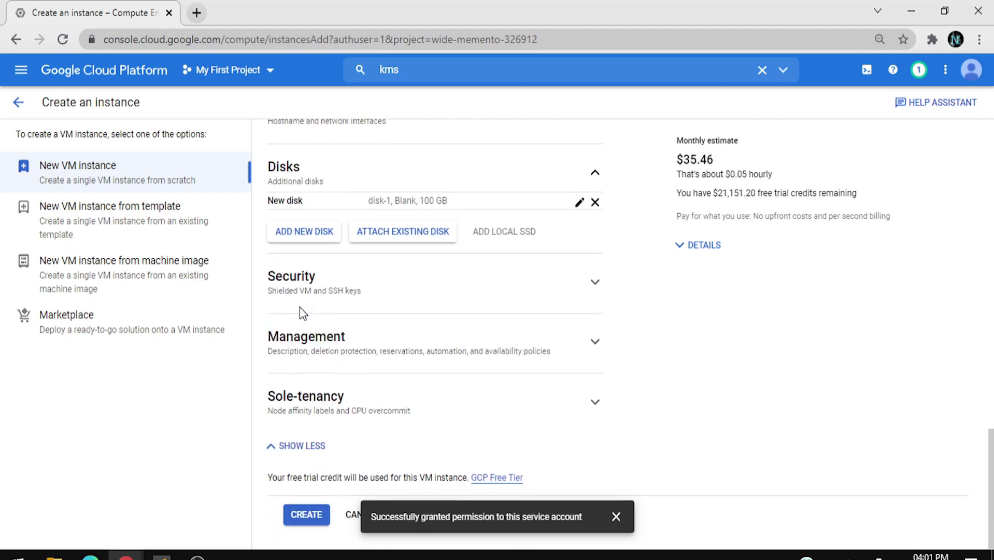